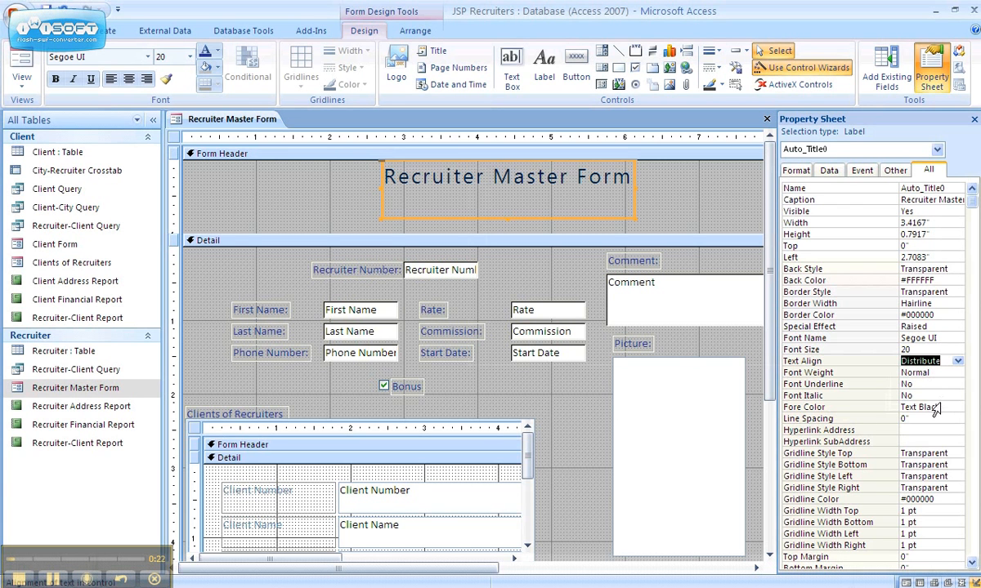
Set the form title label's font weight to Semi-bold and close its properties.
{"action": "left_click", "coordinate": [956, 375]}
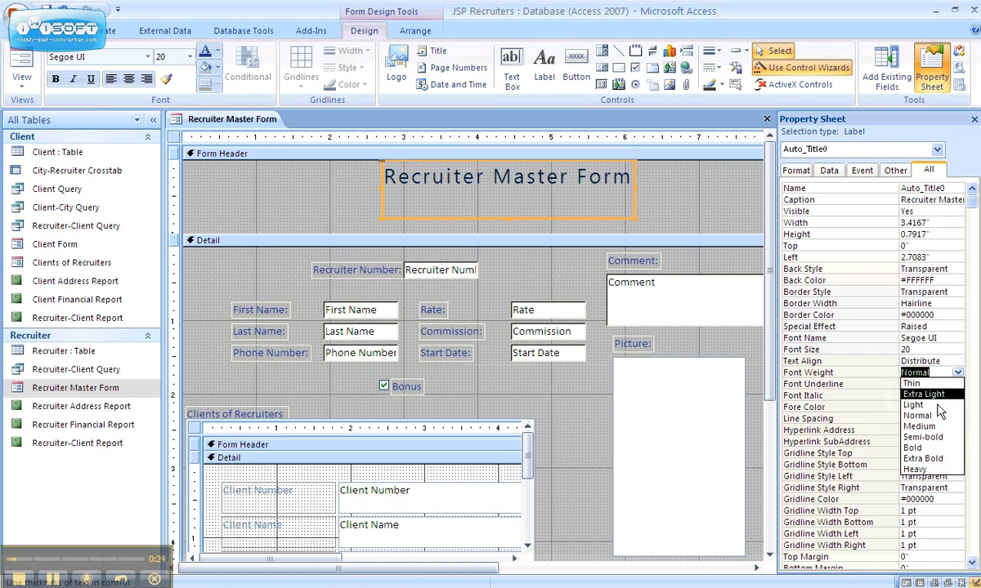
{"action": "left_click", "coordinate": [932, 441]}
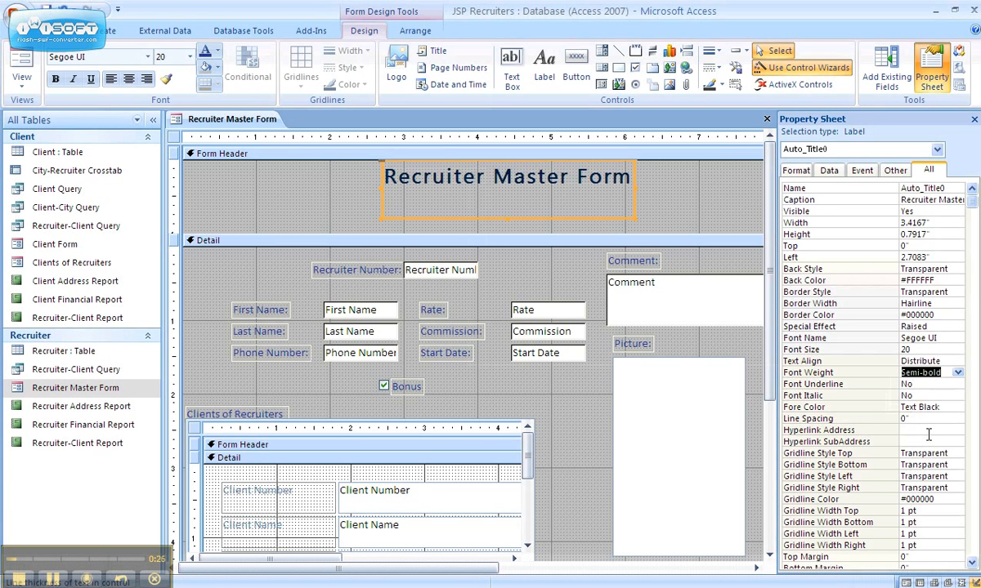
{"action": "left_click", "coordinate": [973, 120]}
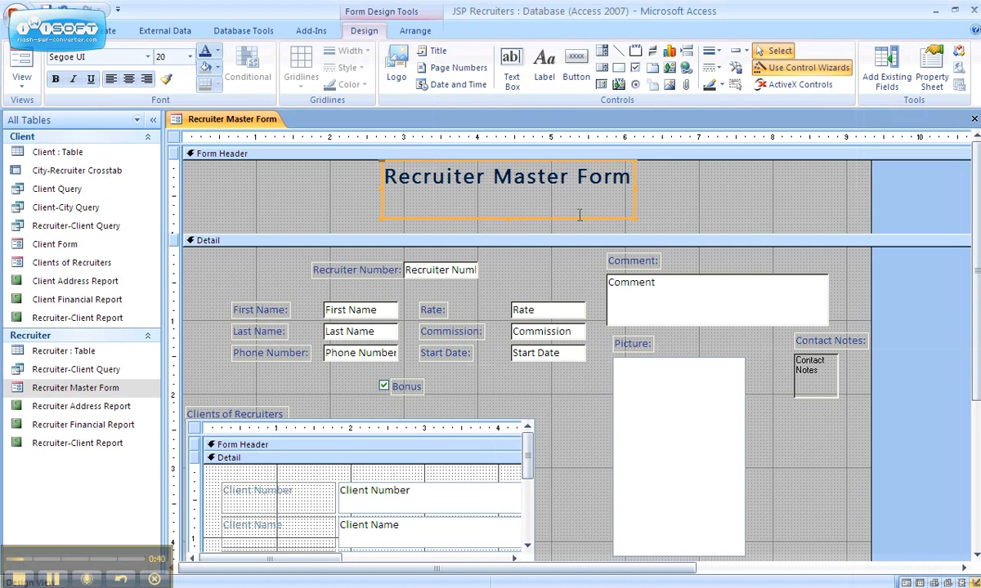
Set Tab Stop to No for the Bonus, Picture, Contact Notes and Clients of Recruiters controls together.
{"action": "left_click", "coordinate": [385, 390]}
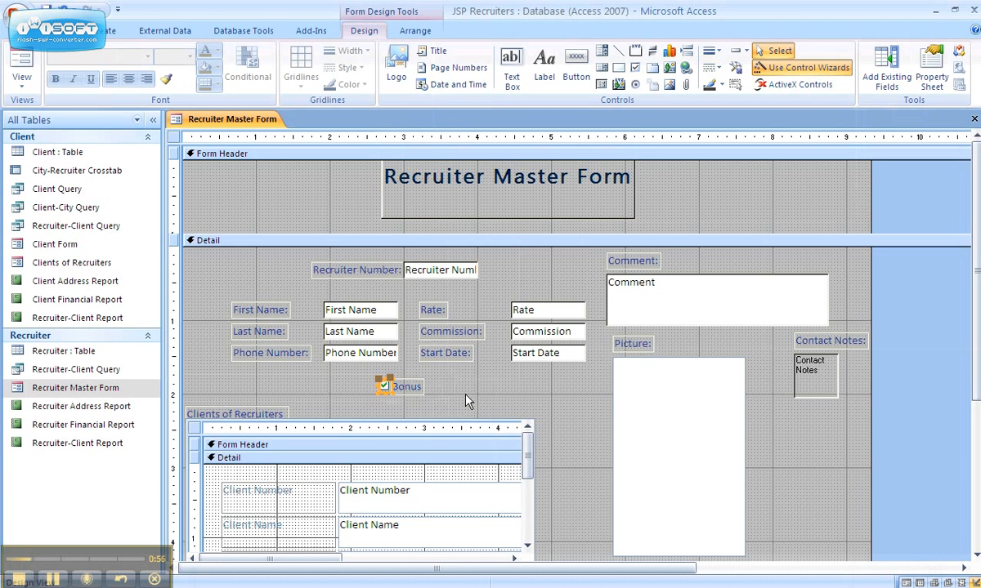
{"action": "double_click", "coordinate": [660, 463]}
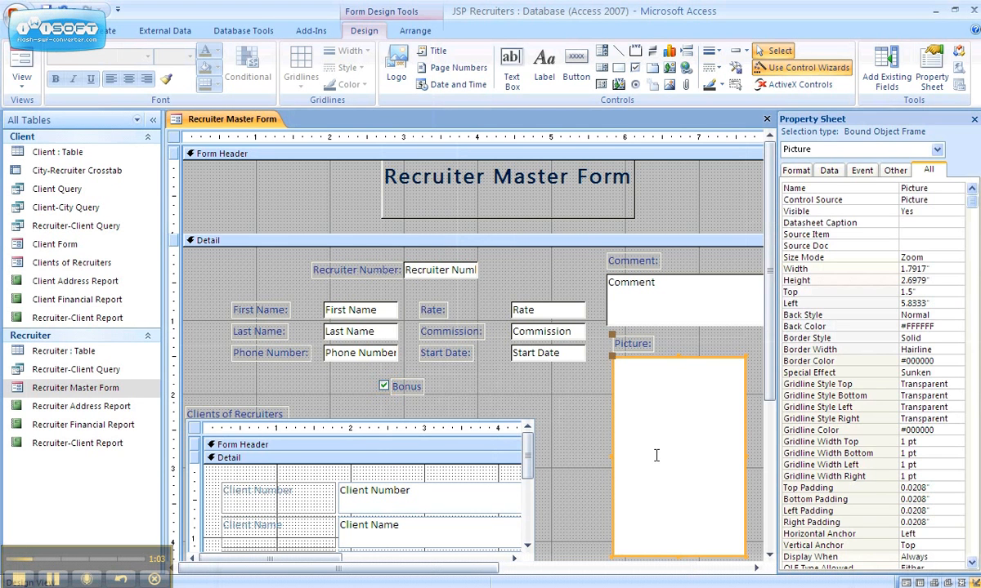
{"action": "left_click", "coordinate": [974, 121]}
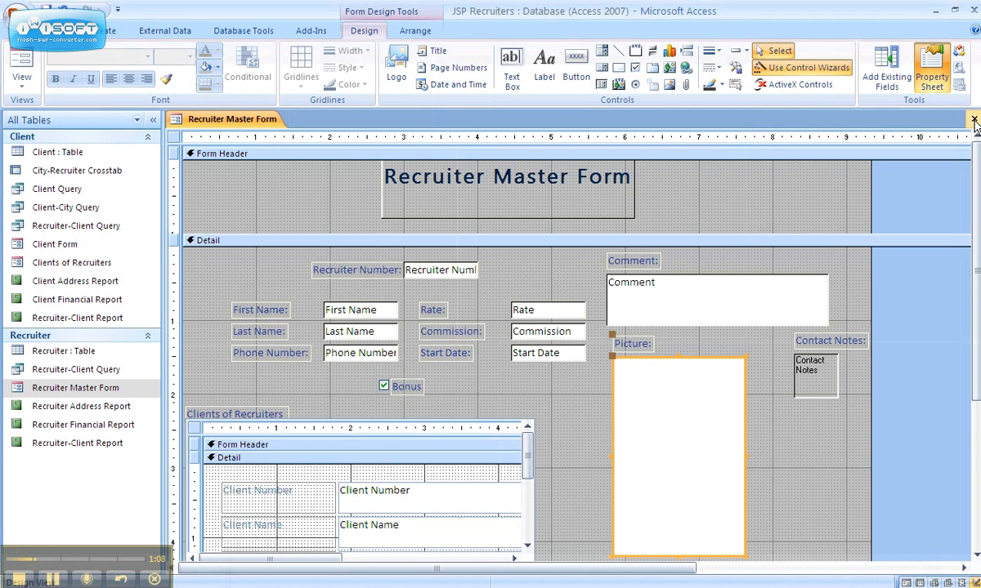
{"action": "left_click", "coordinate": [384, 387], "text": "shift"}
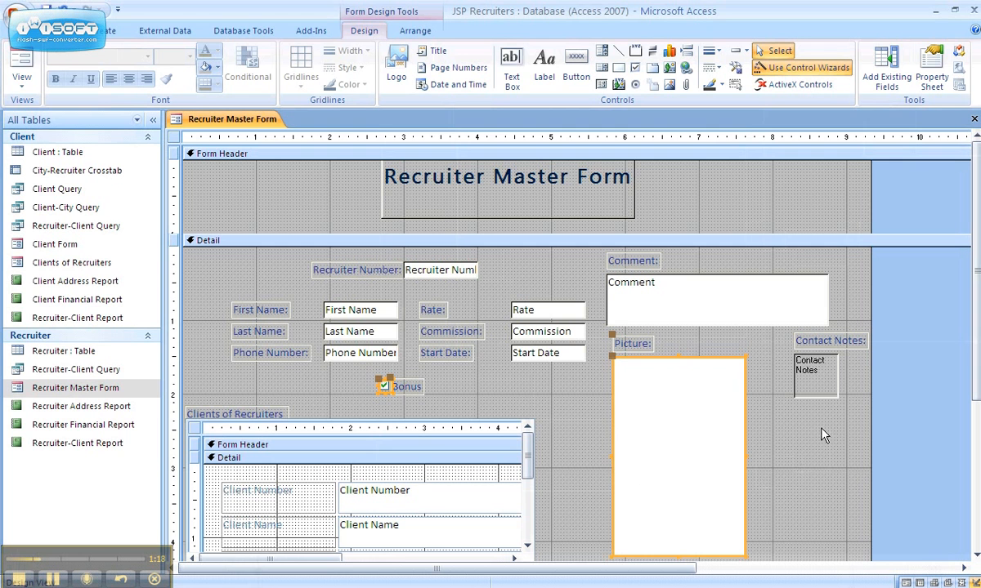
{"action": "left_click", "coordinate": [828, 391], "text": "shift"}
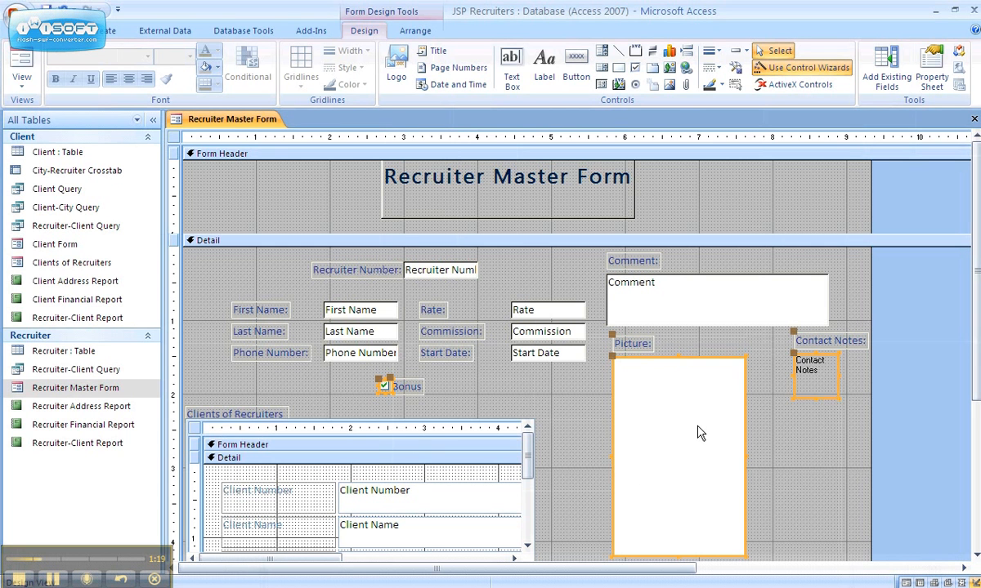
{"action": "left_click", "coordinate": [413, 478], "text": "shift"}
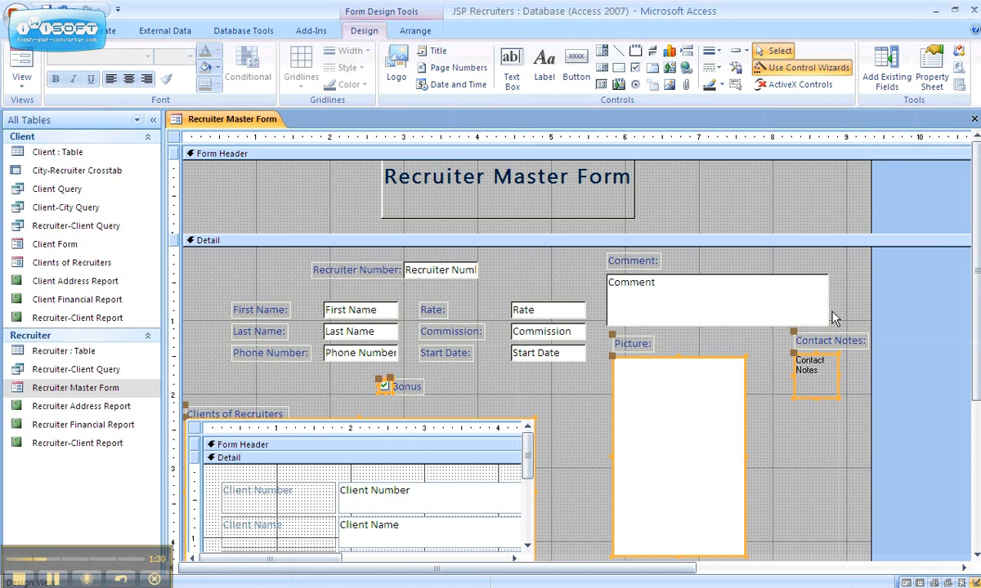
{"action": "left_click", "coordinate": [935, 69]}
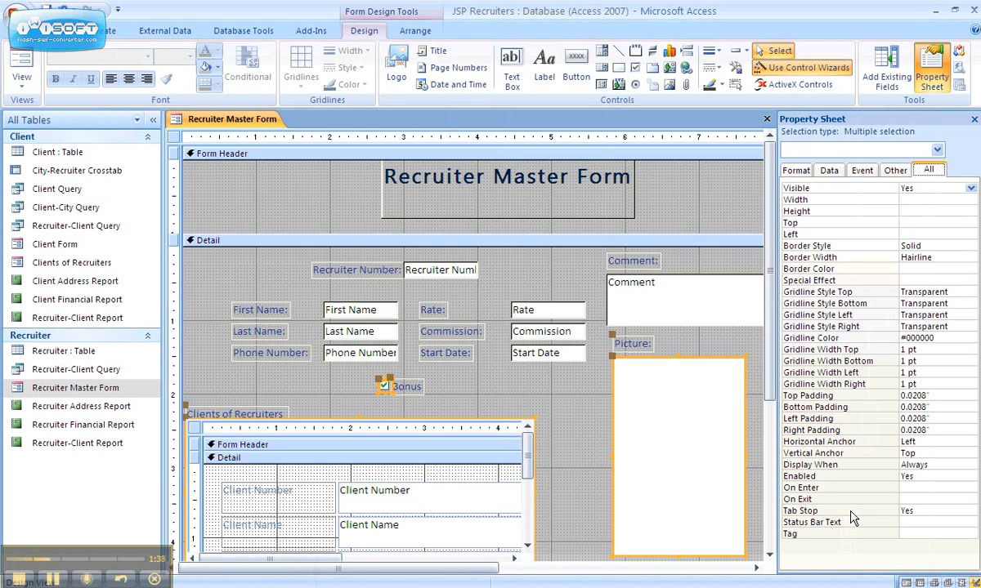
{"action": "left_click", "coordinate": [922, 509]}
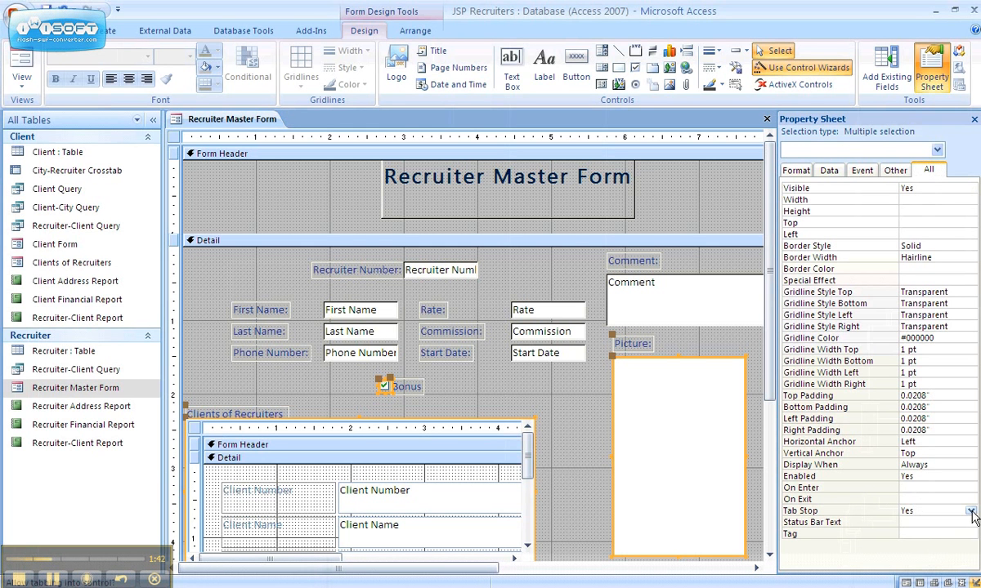
{"action": "left_click", "coordinate": [971, 511]}
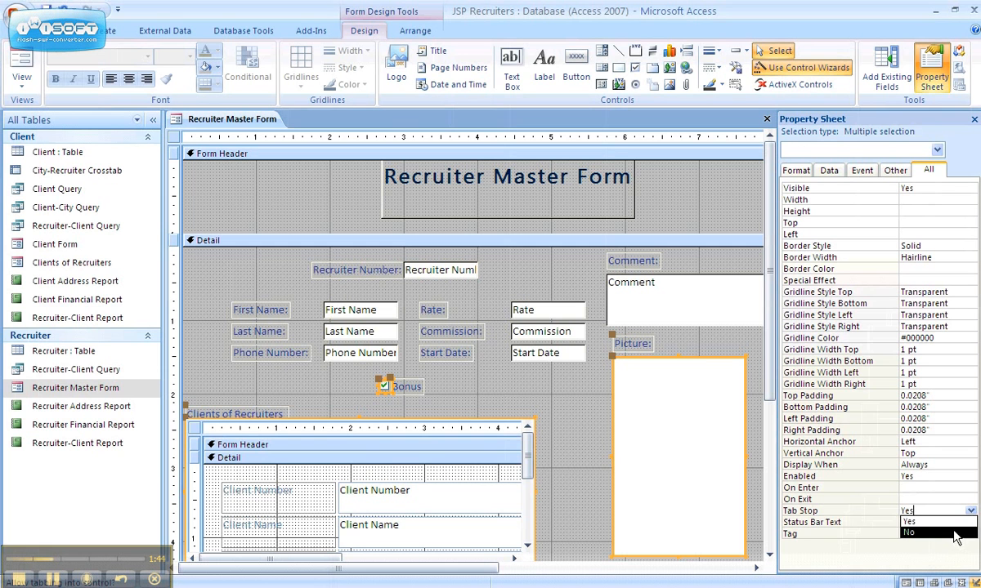
{"action": "left_click", "coordinate": [953, 531]}
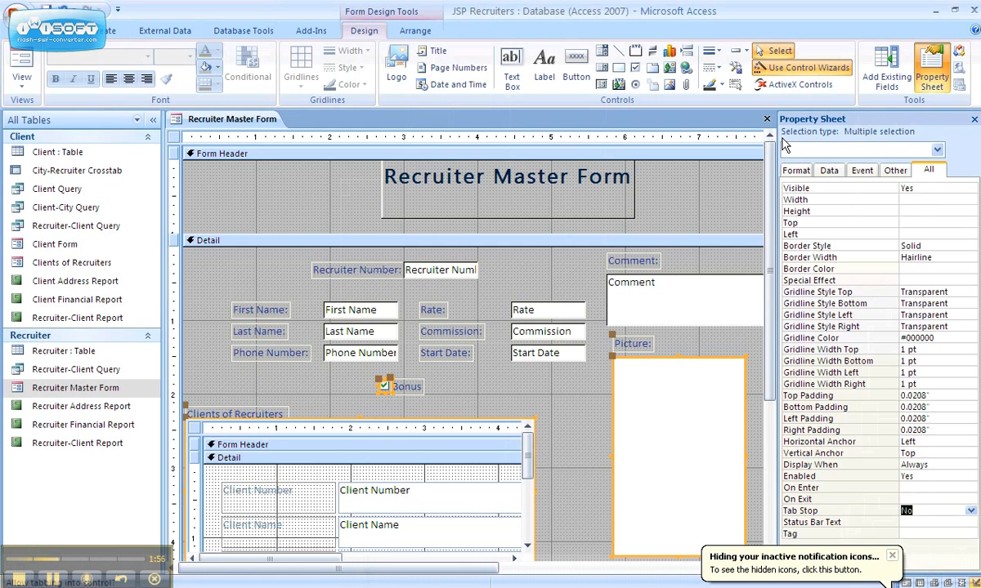
Close and reopen the Recruiter Master Form for data entry, then tab through the first record's fields into the second record.
{"action": "left_click", "coordinate": [767, 119]}
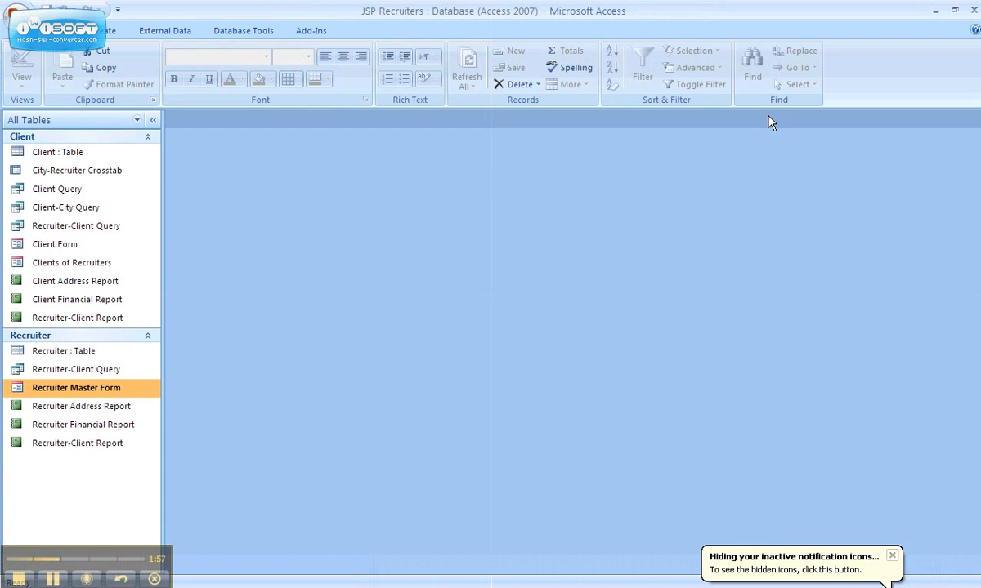
{"action": "double_click", "coordinate": [75, 389]}
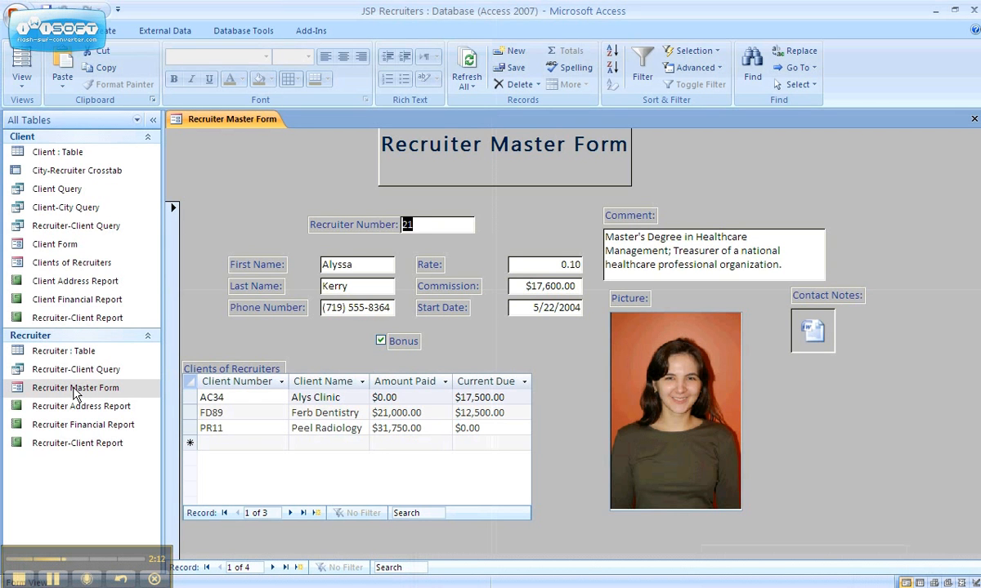
{"action": "key", "text": "Tab"}
{"action": "key", "text": "Tab"}
{"action": "key", "text": "Tab"}
{"action": "key", "text": "Tab"}
{"action": "key", "text": "Tab"}
{"action": "key", "text": "Tab"}
{"action": "key", "text": "Tab"}
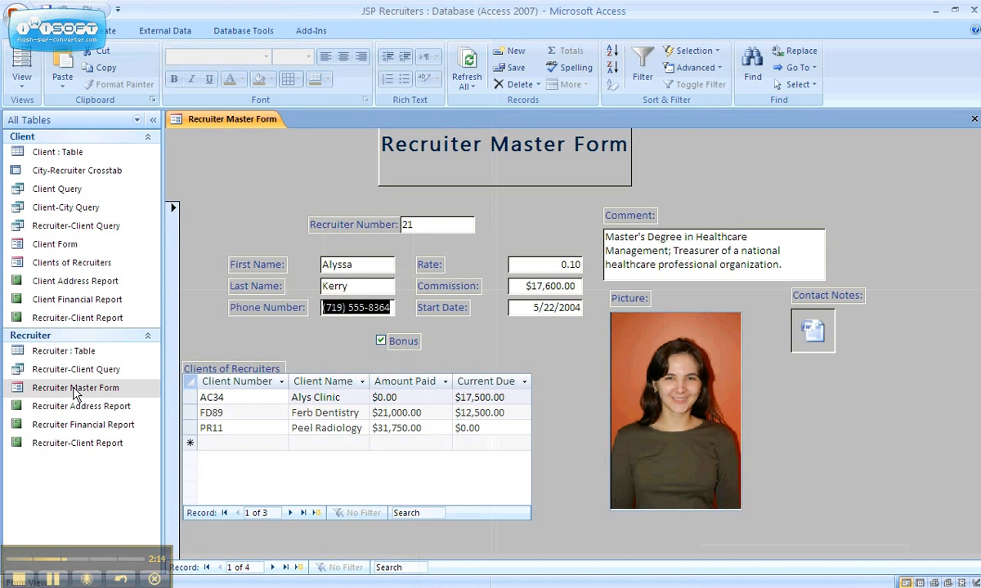
{"action": "key", "text": "Tab"}
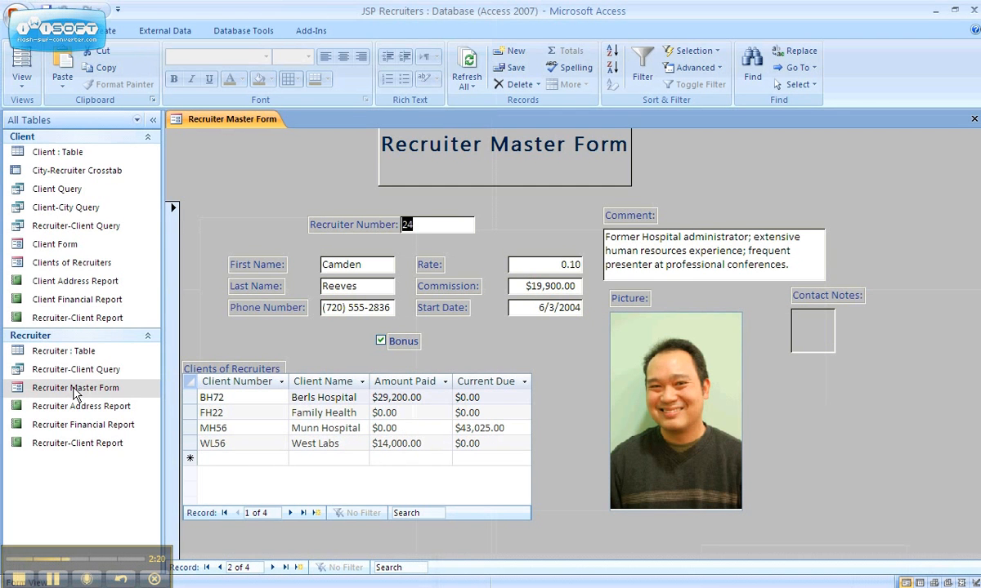
Advance through the second record's fields to the Comment field to check which controls receive focus.
{"action": "key", "text": "Tab"}
{"action": "key", "text": "Tab"}
{"action": "key", "text": "Tab"}
{"action": "key", "text": "Tab"}
{"action": "key", "text": "Tab"}
{"action": "key", "text": "Tab"}
{"action": "key", "text": "Tab"}
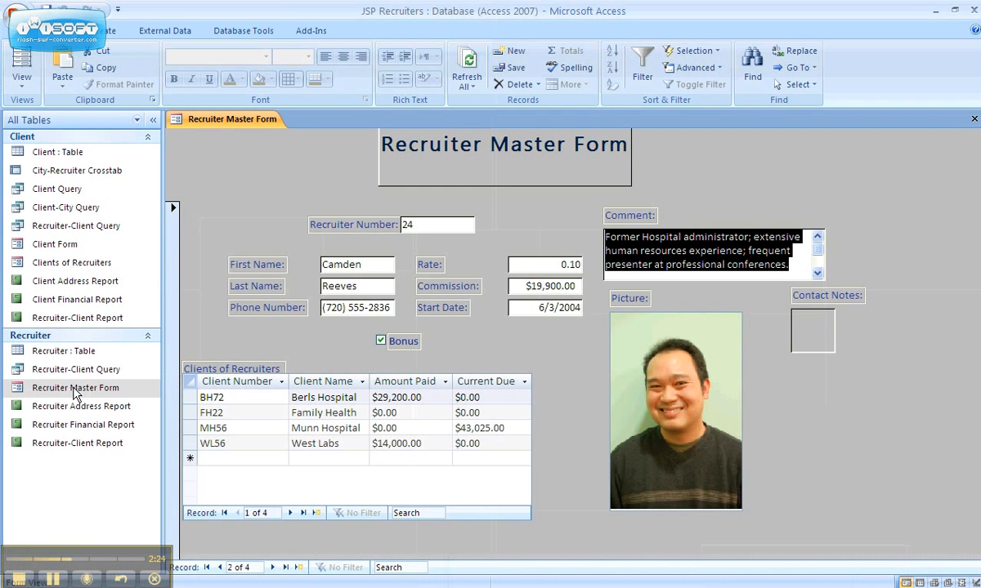
Step backward through the second record's fields to the previous record's Comment field.
{"action": "key", "text": "shift+Tab"}
{"action": "key", "text": "shift+Tab"}
{"action": "key", "text": "shift+Tab"}
{"action": "key", "text": "shift+Tab"}
{"action": "key", "text": "shift+Tab"}
{"action": "key", "text": "shift+Tab"}
{"action": "key", "text": "shift+Tab"}
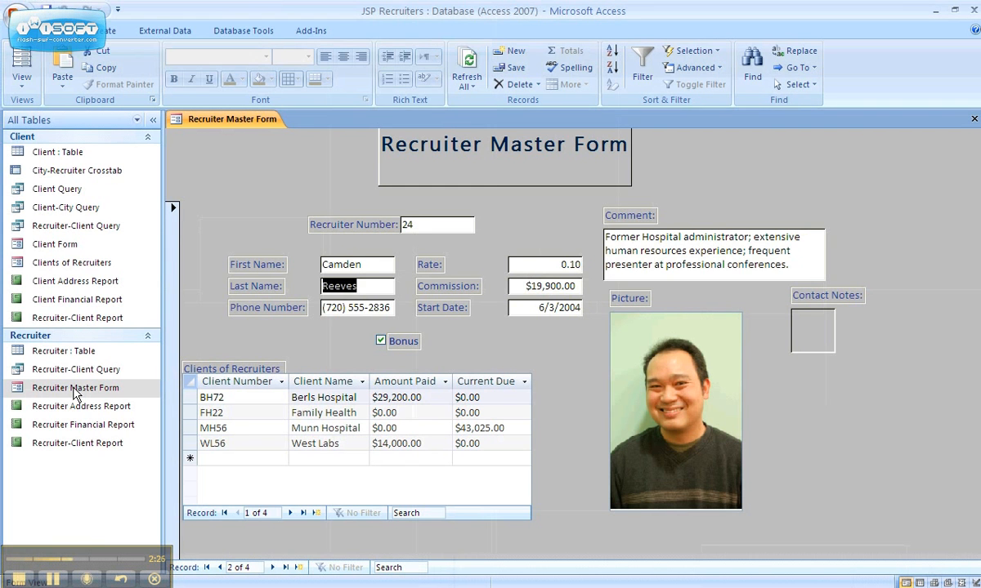
{"action": "key", "text": "shift+Tab"}
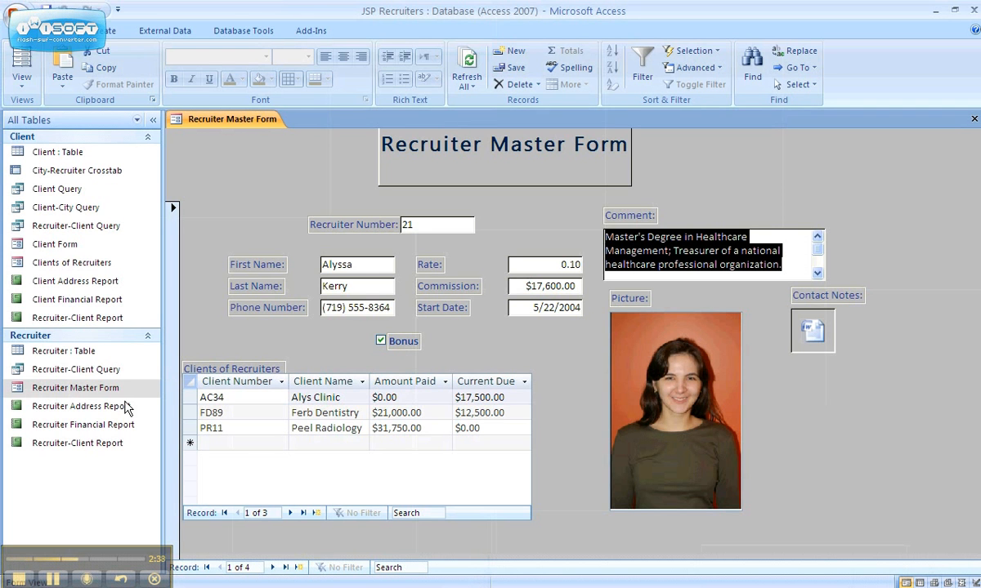
View the attachment list in the first record's Contact Notes, then dismiss it without changes.
{"action": "left_click", "coordinate": [814, 332]}
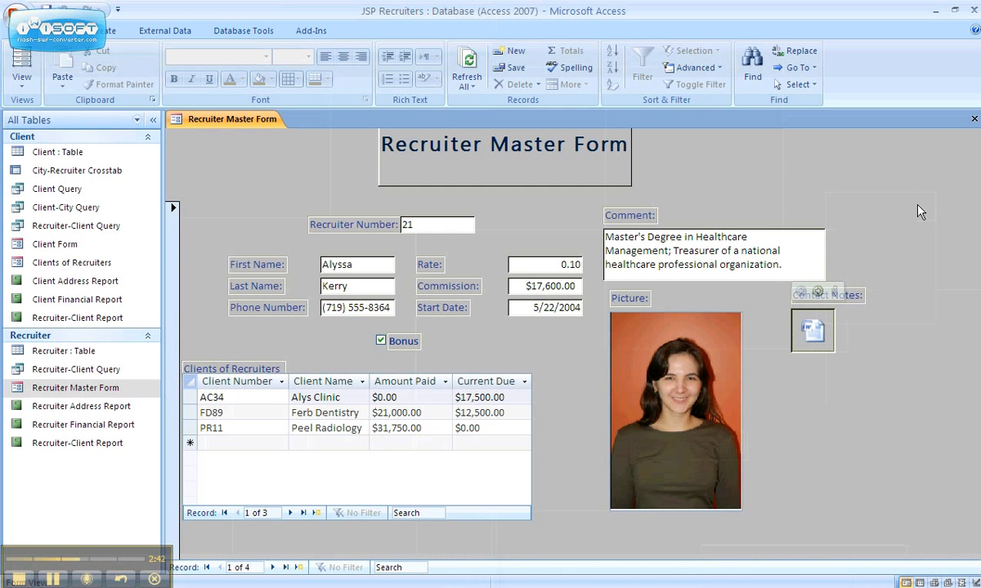
{"action": "left_click", "coordinate": [832, 293]}
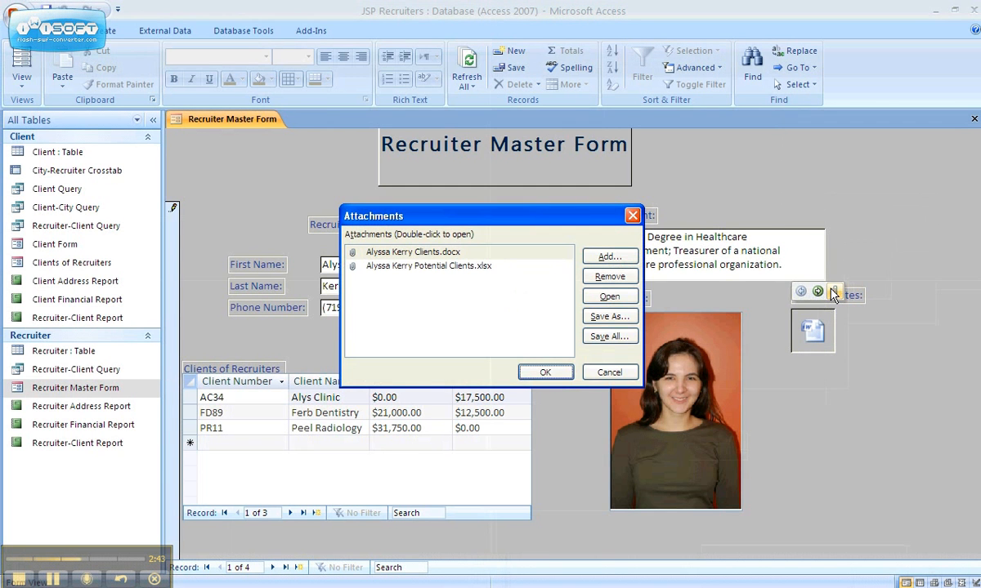
{"action": "left_click", "coordinate": [608, 373]}
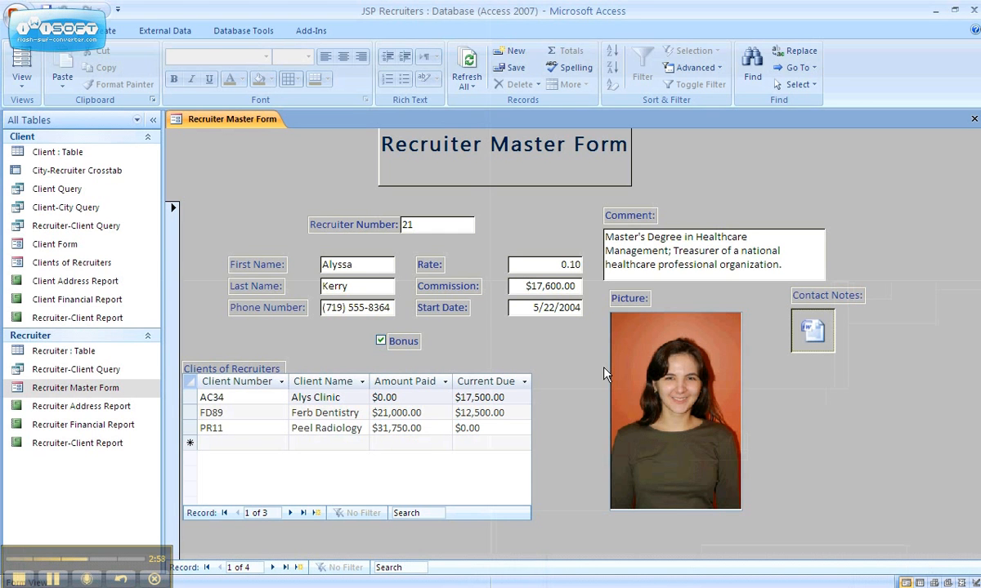
Tab onward from Contact Notes into the second record until its Comment field has focus.
{"action": "key", "text": "Tab"}
{"action": "key", "text": "Tab"}
{"action": "key", "text": "Tab"}
{"action": "key", "text": "Tab"}
{"action": "key", "text": "Tab"}
{"action": "key", "text": "Tab"}
{"action": "key", "text": "Tab"}
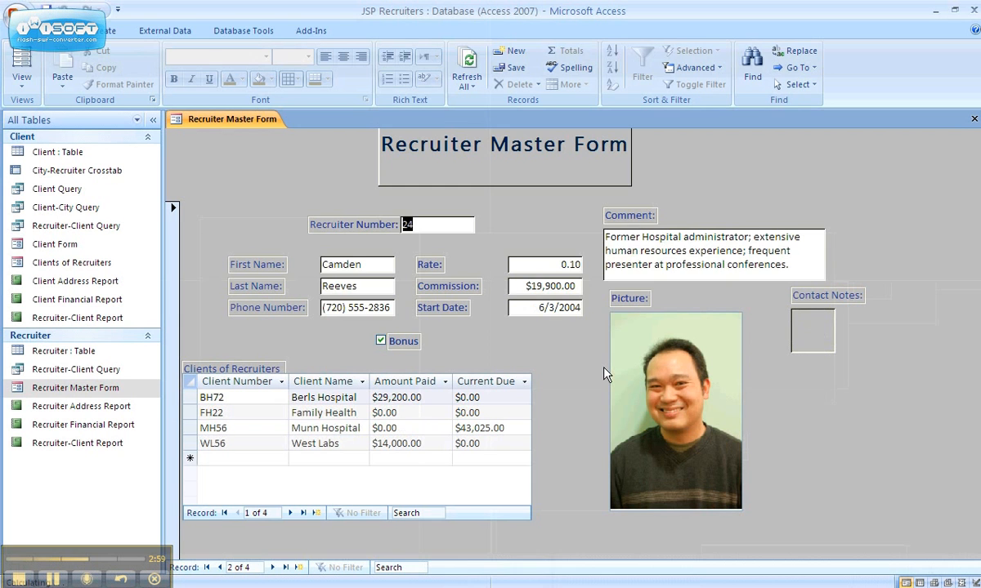
{"action": "key", "text": "Tab"}
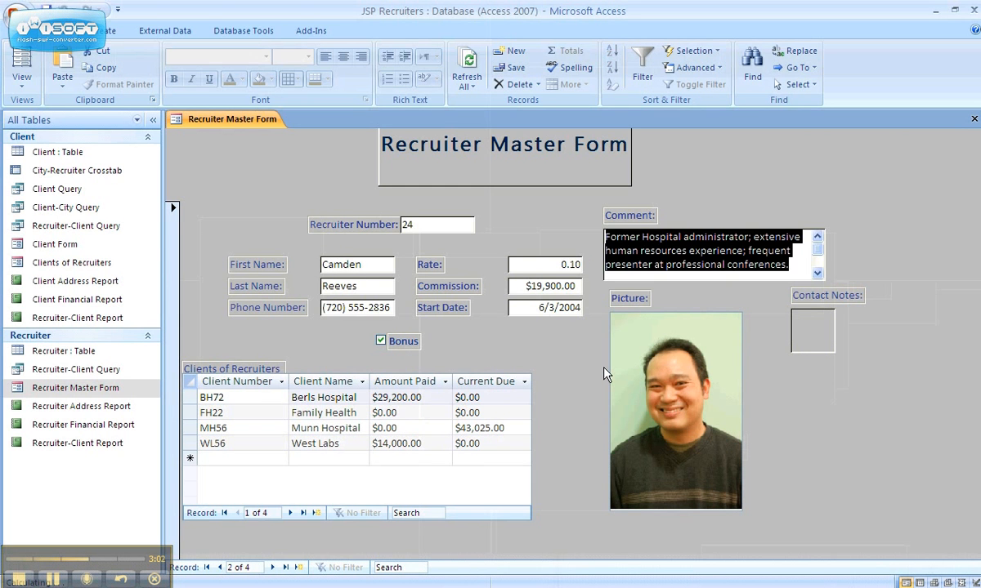
Move the focus back from the second record's Comment field to its Recruiter Number field.
{"action": "key", "text": "shift+Tab"}
{"action": "key", "text": "shift+Tab"}
{"action": "key", "text": "shift+Tab"}
{"action": "key", "text": "shift+Tab"}
{"action": "key", "text": "shift+Tab"}
{"action": "key", "text": "shift+Tab"}
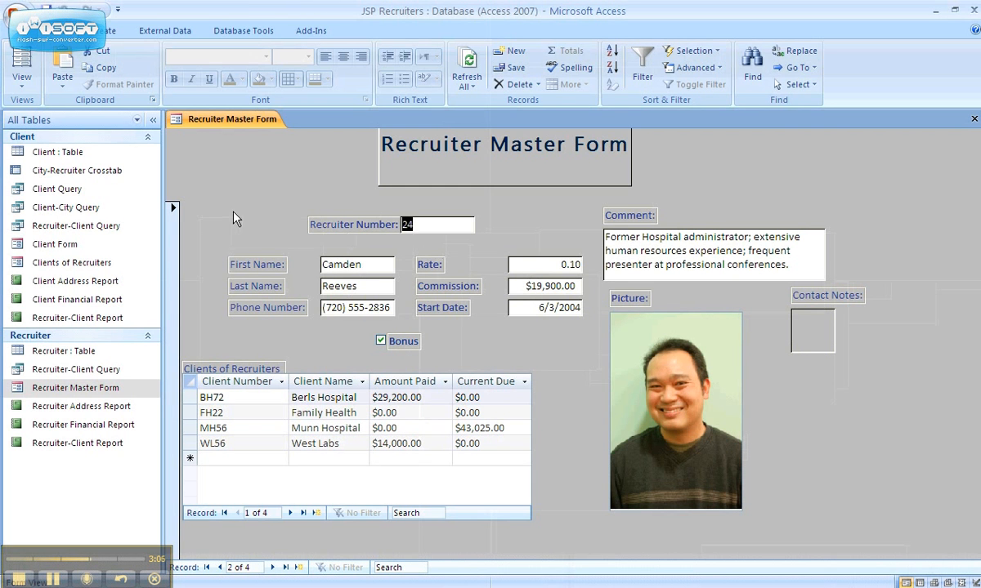
Reopen the Recruiter Master Form in Design View and place Recruiter Number after Last Name in the Detail section's tab order.
{"action": "left_click", "coordinate": [969, 114]}
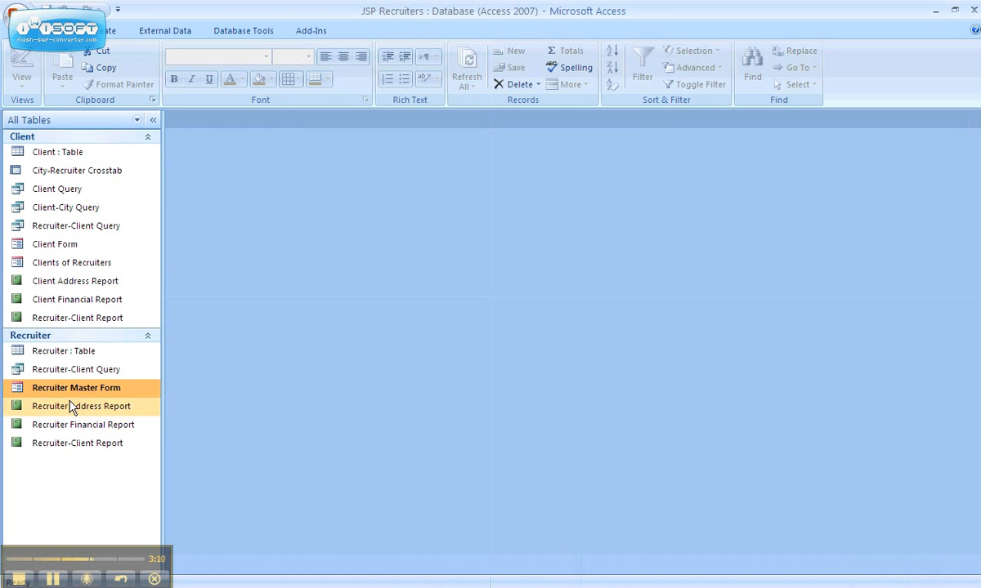
{"action": "right_click", "coordinate": [72, 391]}
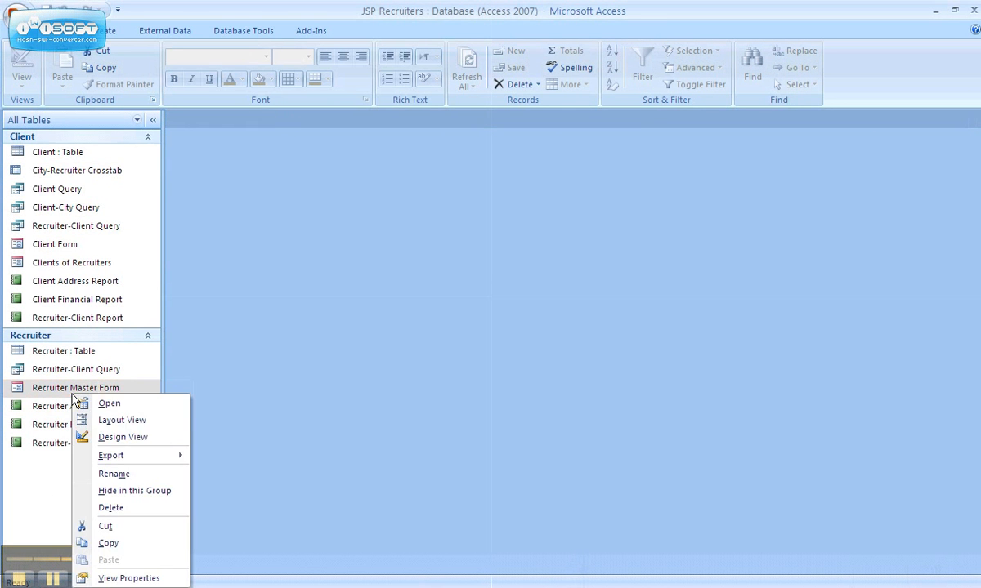
{"action": "left_click", "coordinate": [103, 447]}
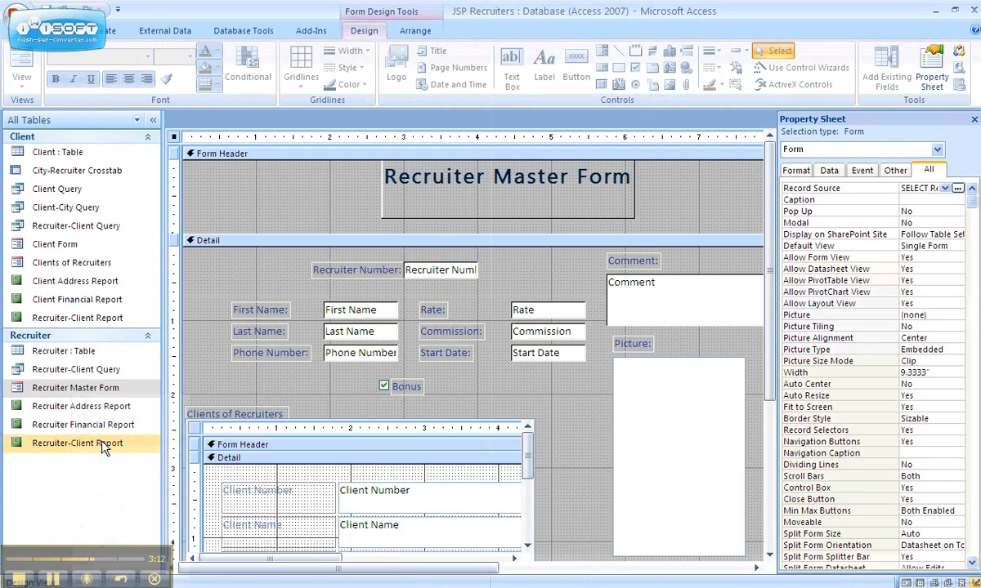
{"action": "left_click", "coordinate": [415, 31]}
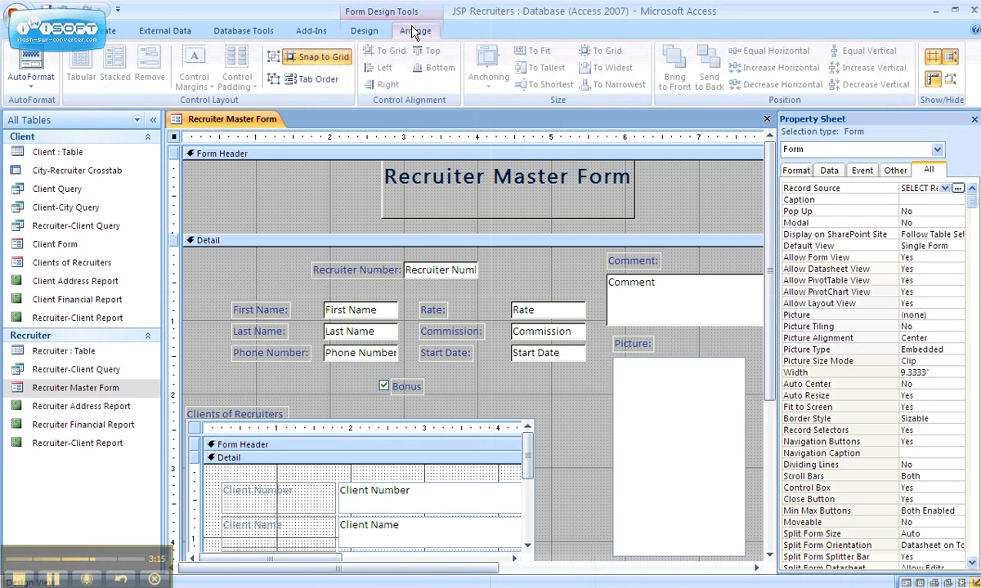
{"action": "left_click", "coordinate": [315, 89]}
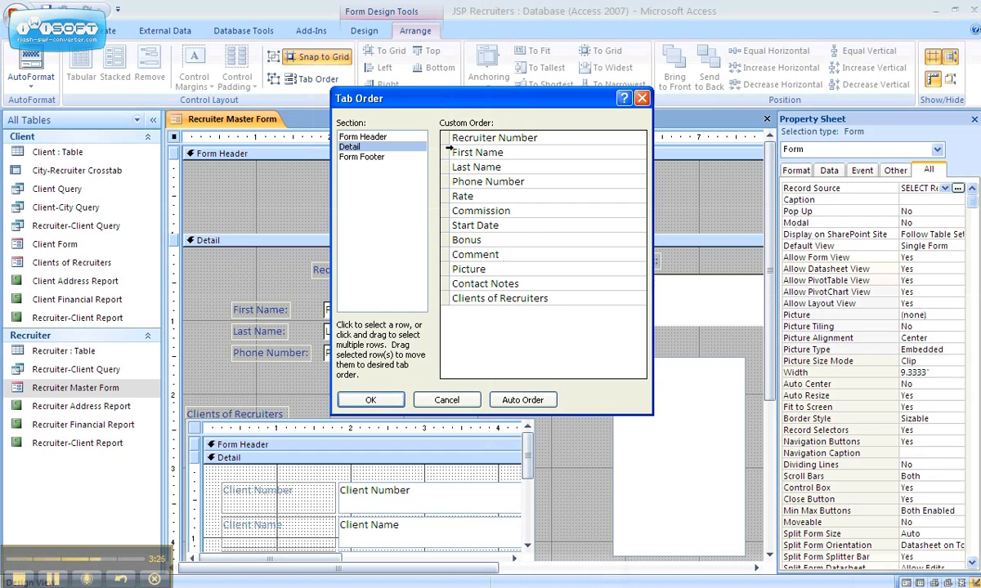
{"action": "left_click", "coordinate": [446, 139]}
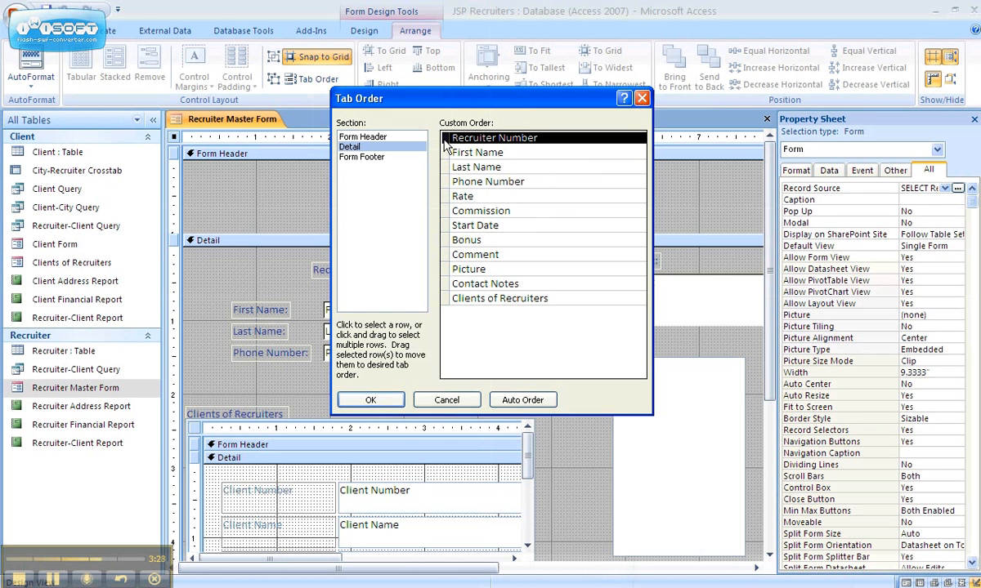
{"action": "left_click_drag", "start_coordinate": [446, 169], "coordinate": [442, 182]}
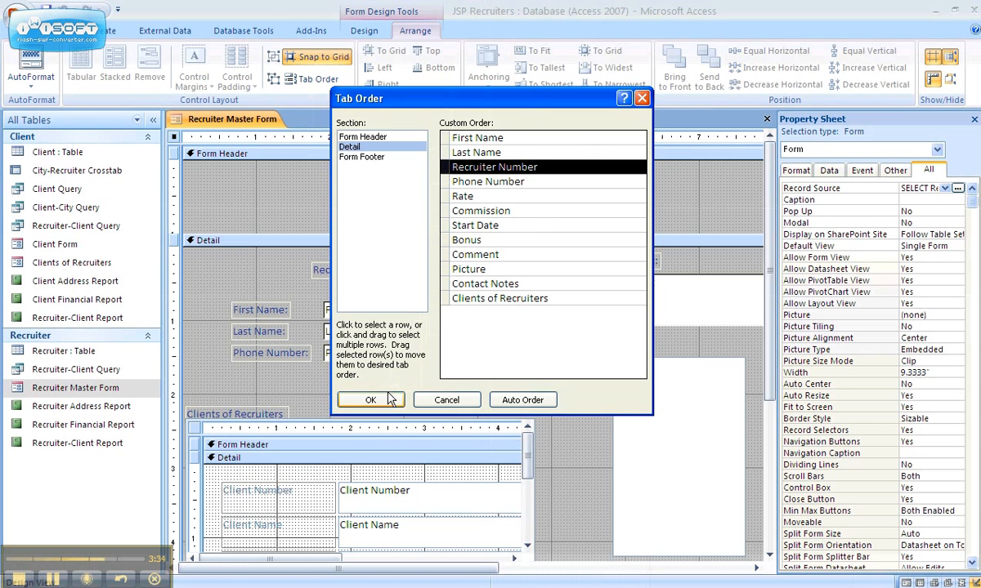
{"action": "left_click", "coordinate": [372, 399]}
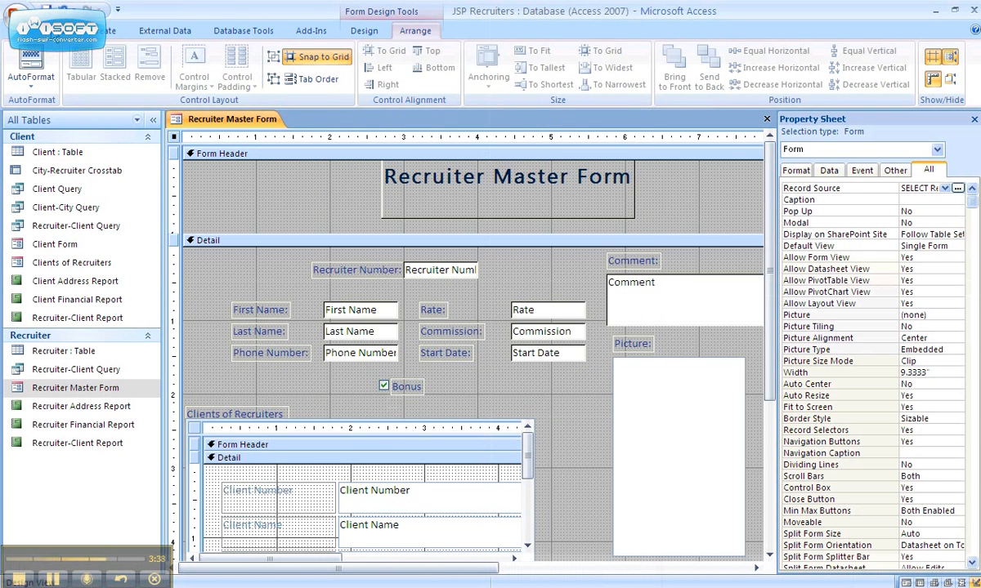
Switch to Form View and tab through the first record's fields to check the custom tab order.
{"action": "left_click", "coordinate": [69, 30]}
{"action": "left_click", "coordinate": [22, 65]}
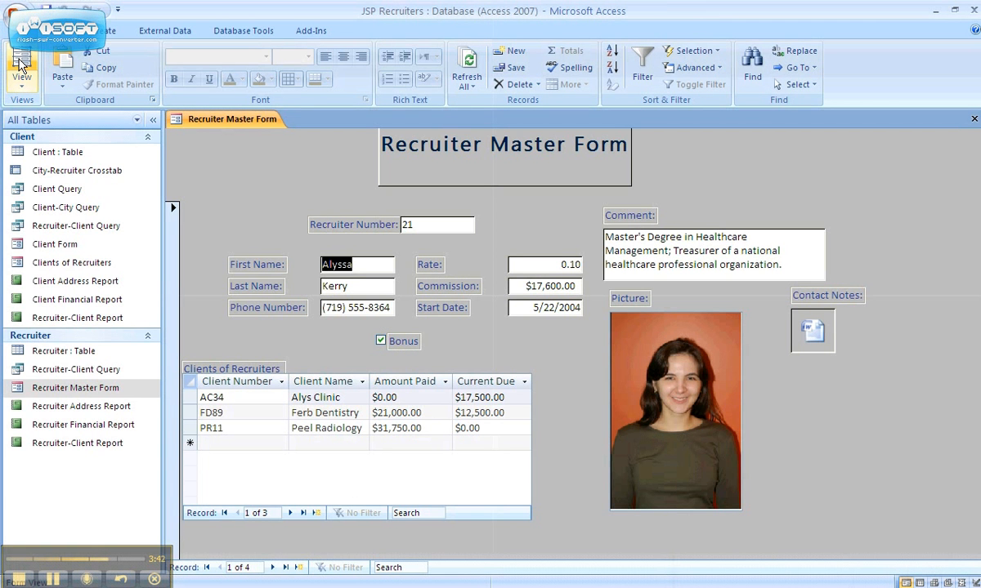
{"action": "key", "text": "Tab"}
{"action": "key", "text": "Tab"}
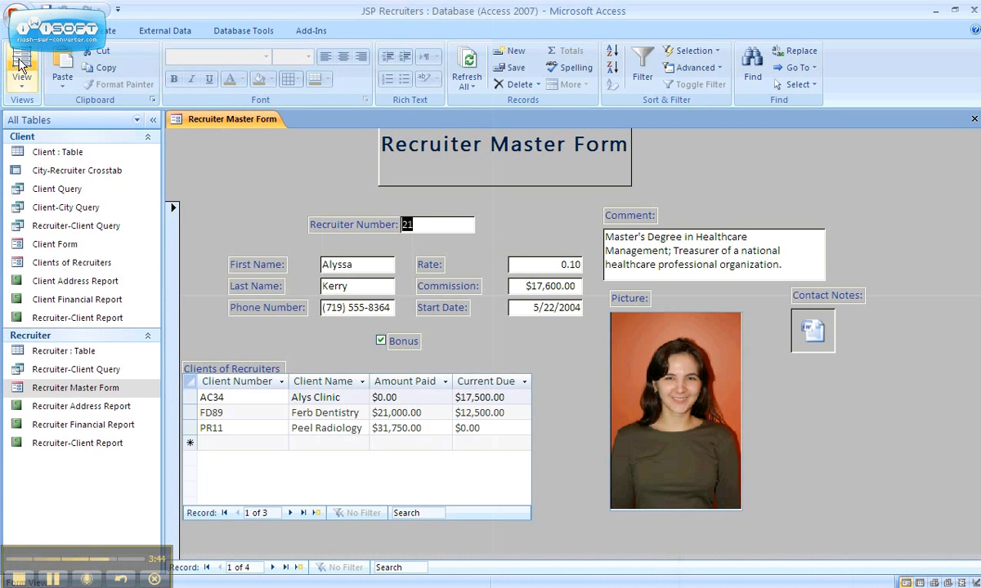
{"action": "key", "text": "Tab"}
{"action": "key", "text": "Tab"}
{"action": "key", "text": "Tab"}
{"action": "key", "text": "Tab"}
{"action": "key", "text": "Tab"}
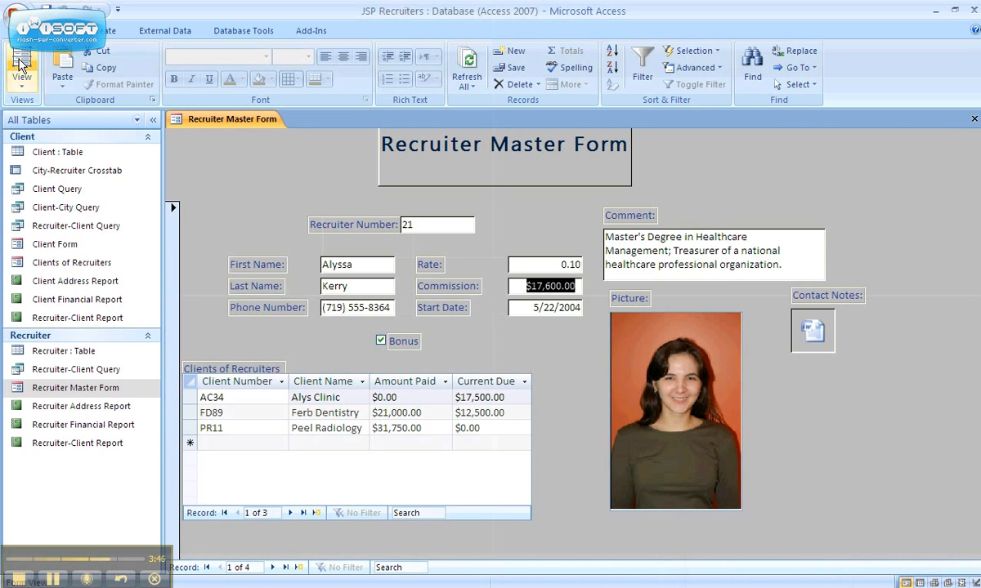